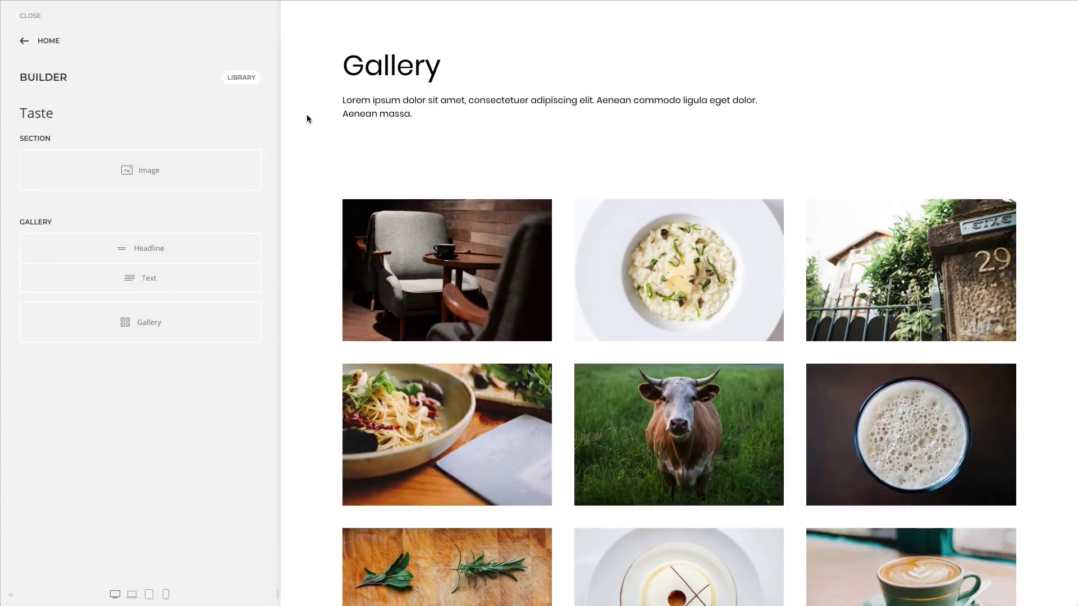
Filter the layout library to the Footer category and scroll through the footer layouts.
left_click(254, 80)
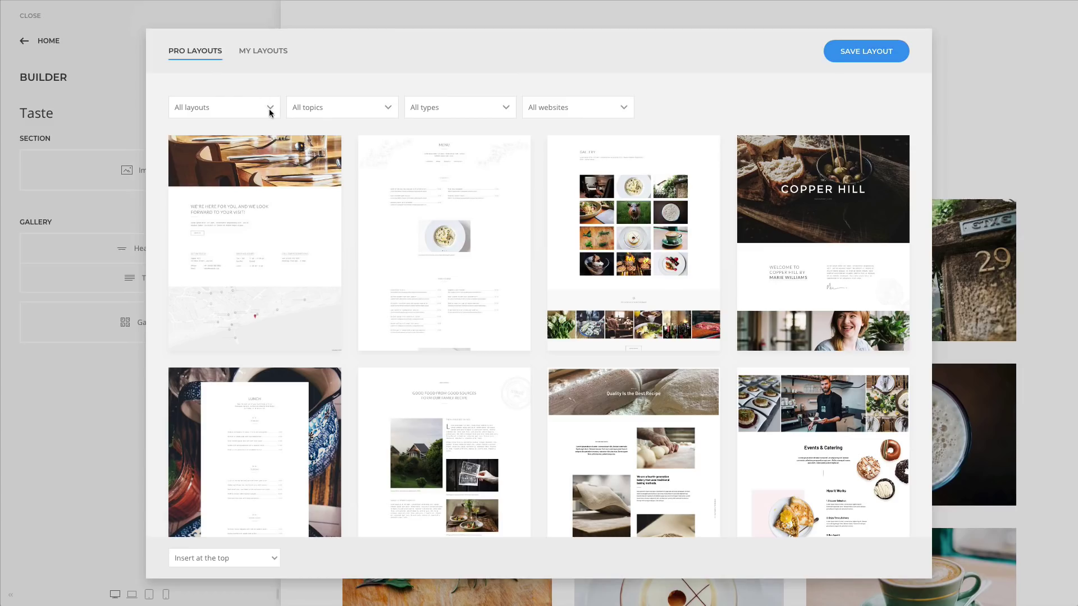
left_click(268, 109)
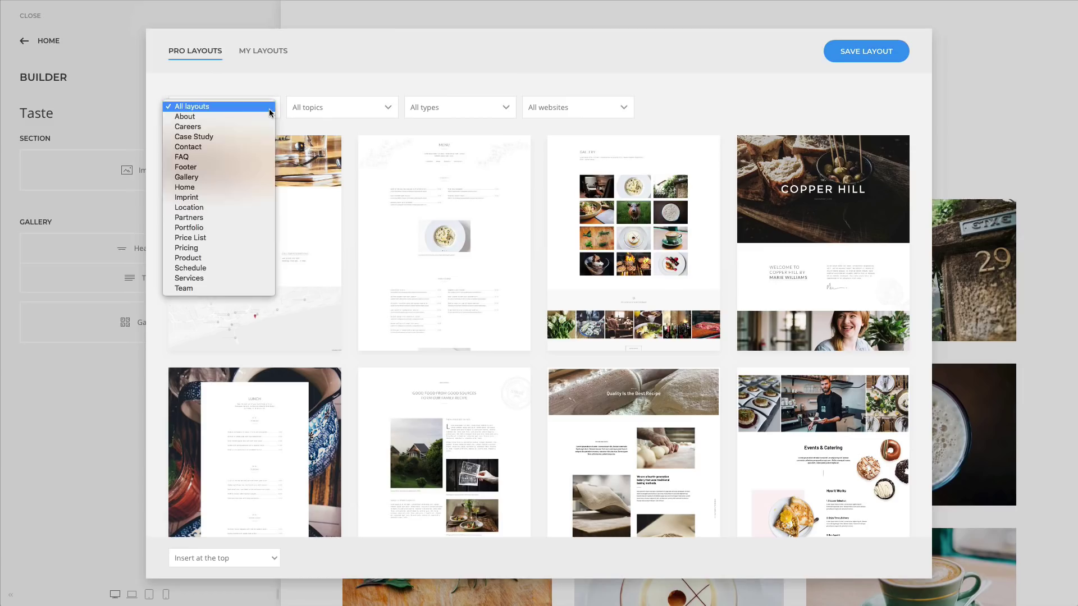
left_click(254, 170)
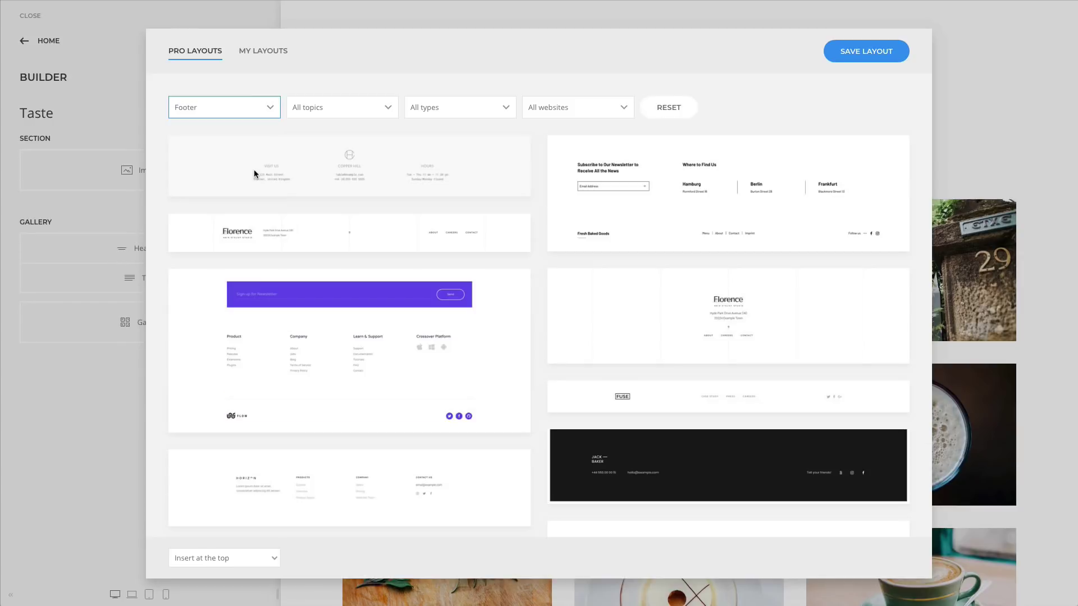
scroll(153, 173, "down", 6)
scroll(153, 171, "down", 10)
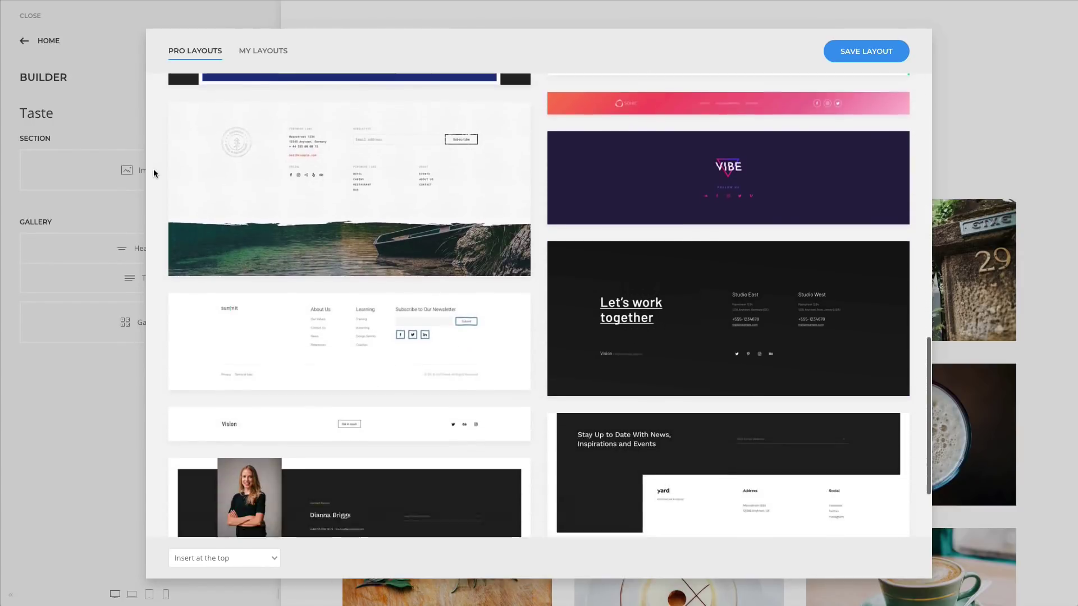
scroll(154, 171, "up", 15)
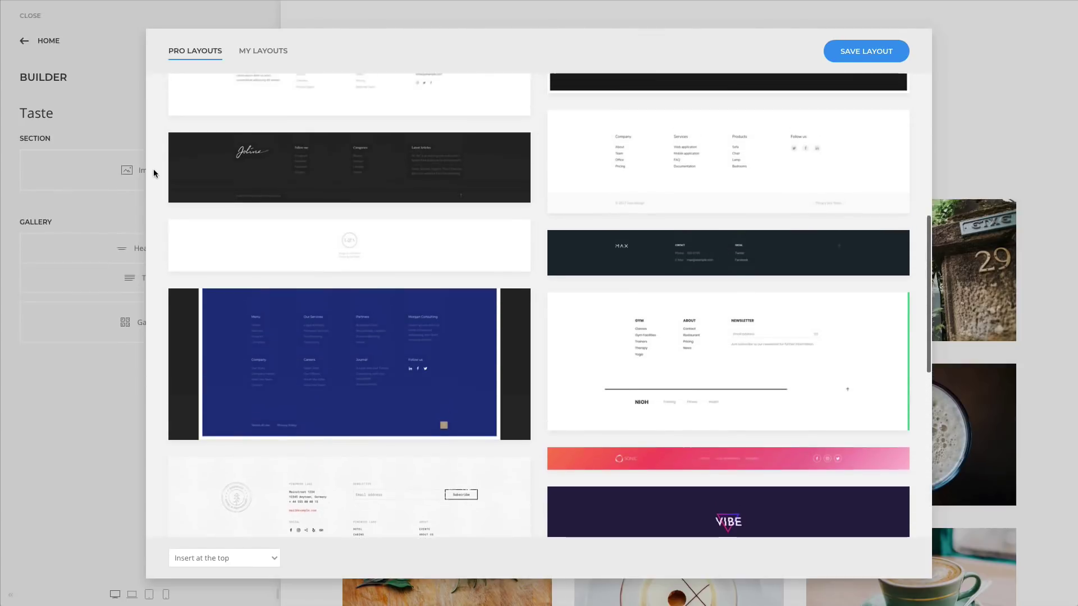
scroll(153, 173, "up", 1)
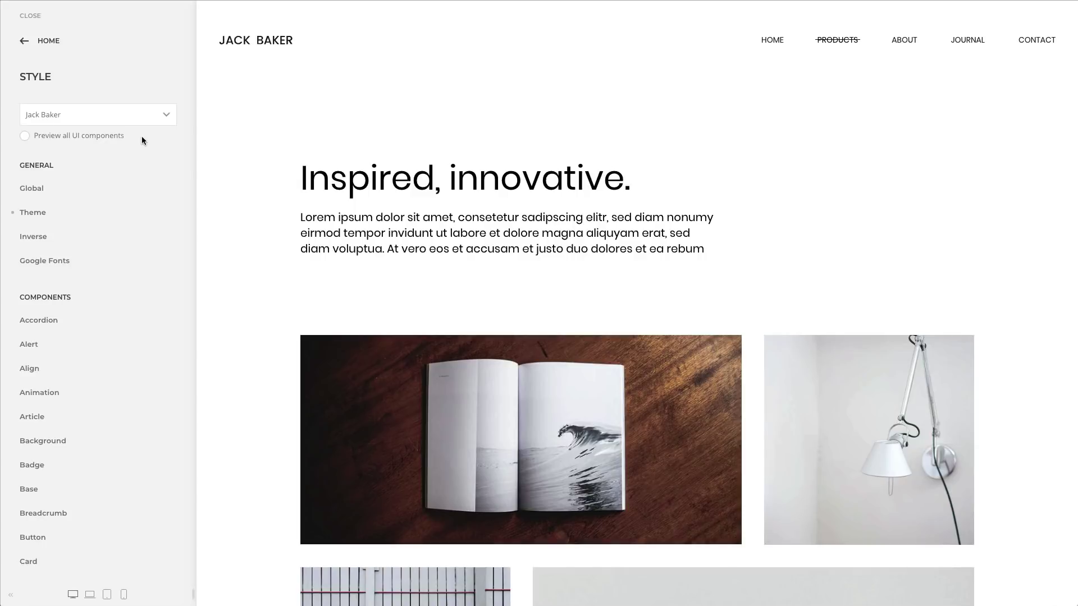
Save the current style as customization 'Black', then apply the Brown customization.
left_click(141, 116)
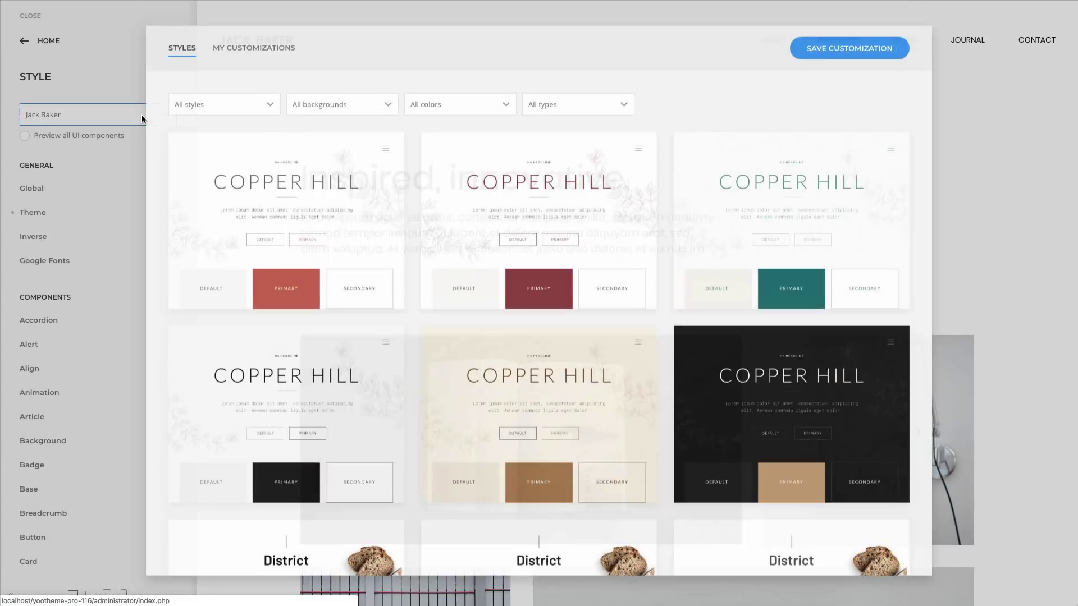
left_click(817, 55)
type("Black")
left_click(758, 172)
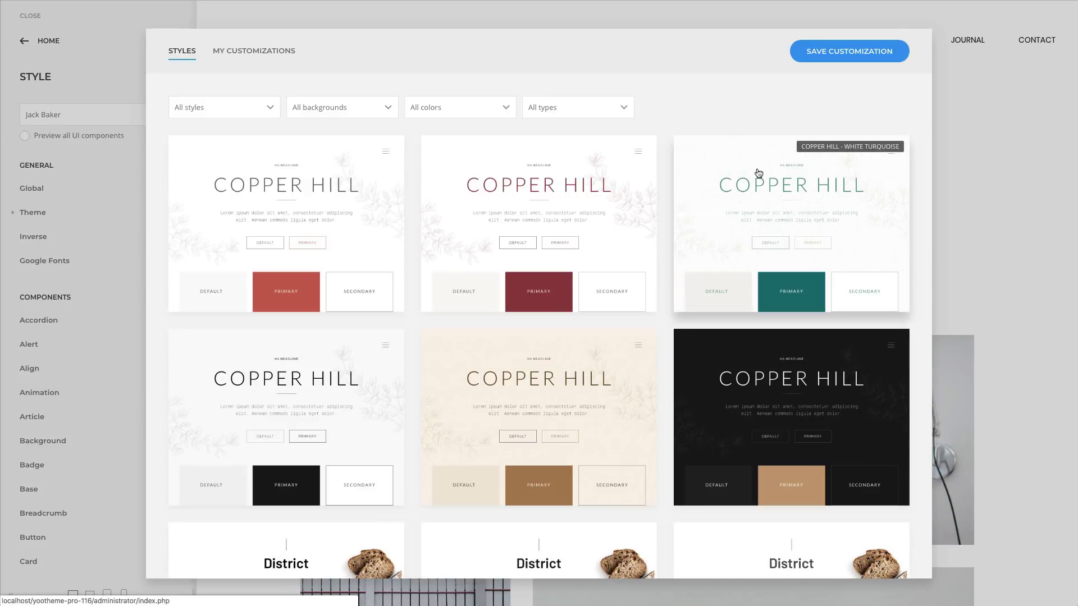
left_click(291, 52)
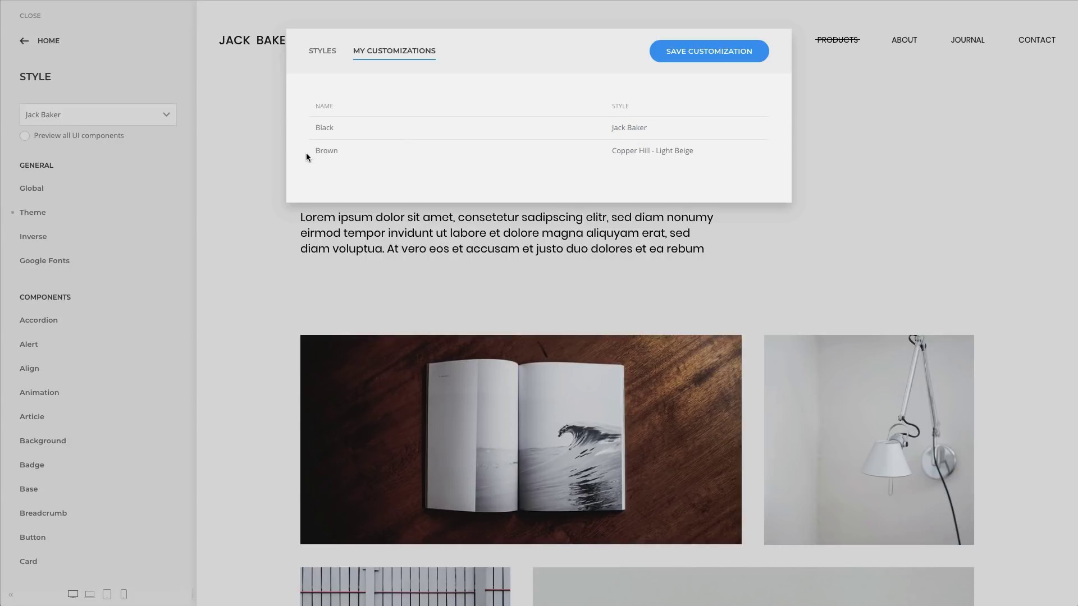
left_click(357, 159)
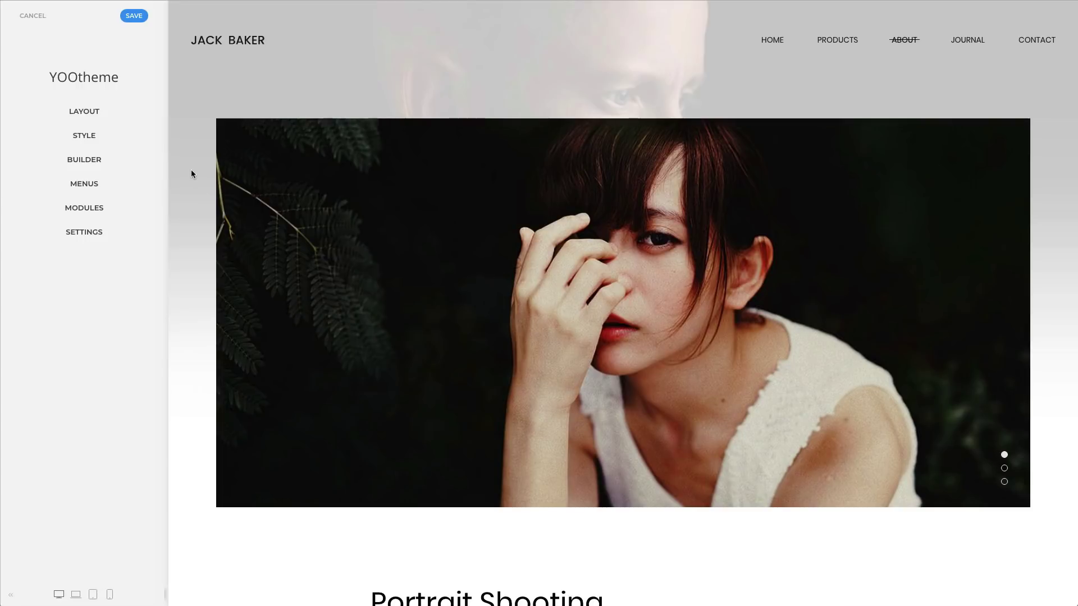
Enable the cookie banner in Settings and set its Type to Notification.
left_click(116, 234)
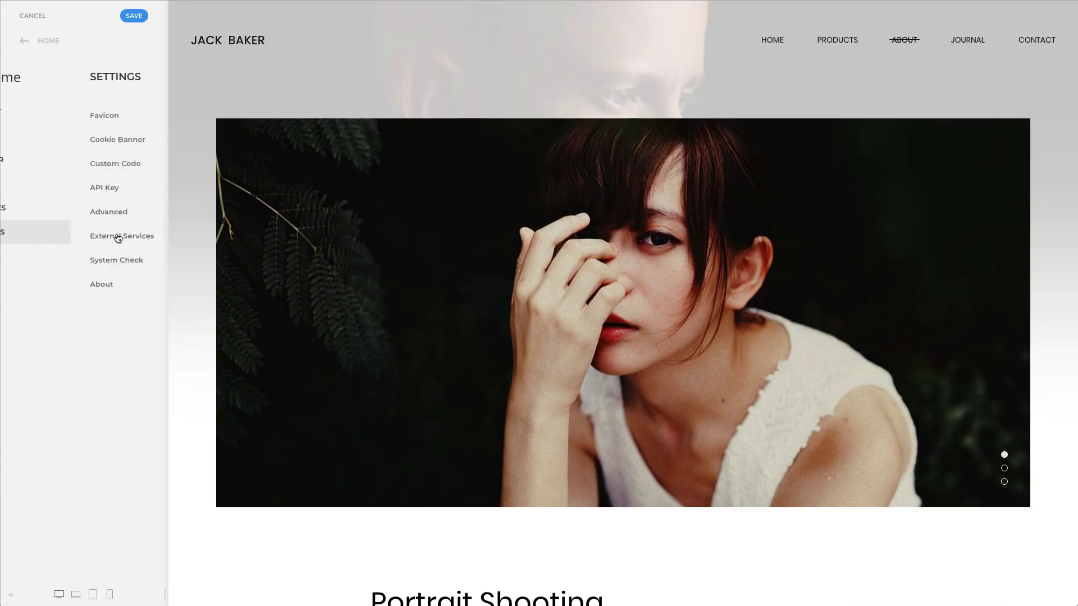
left_click(106, 134)
left_click(24, 125)
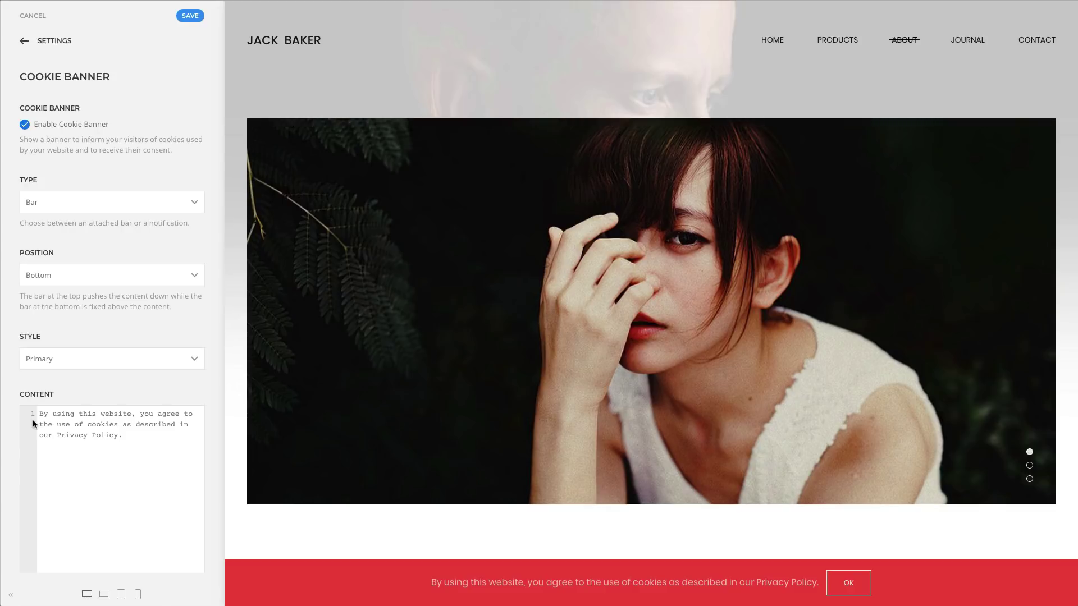
scroll(33, 419, "down", 3)
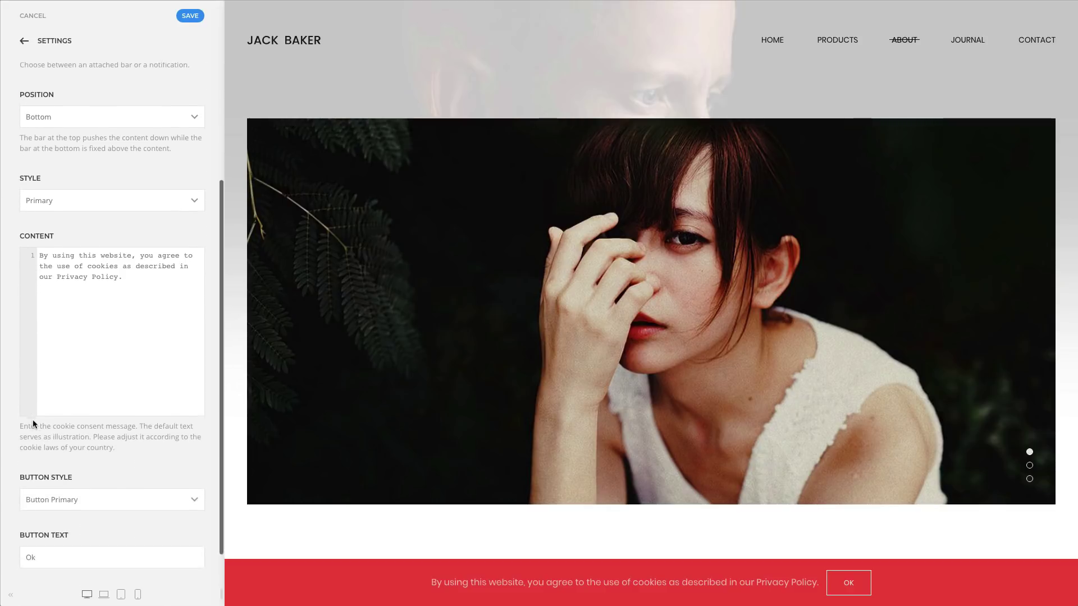
scroll(33, 420, "up", 2)
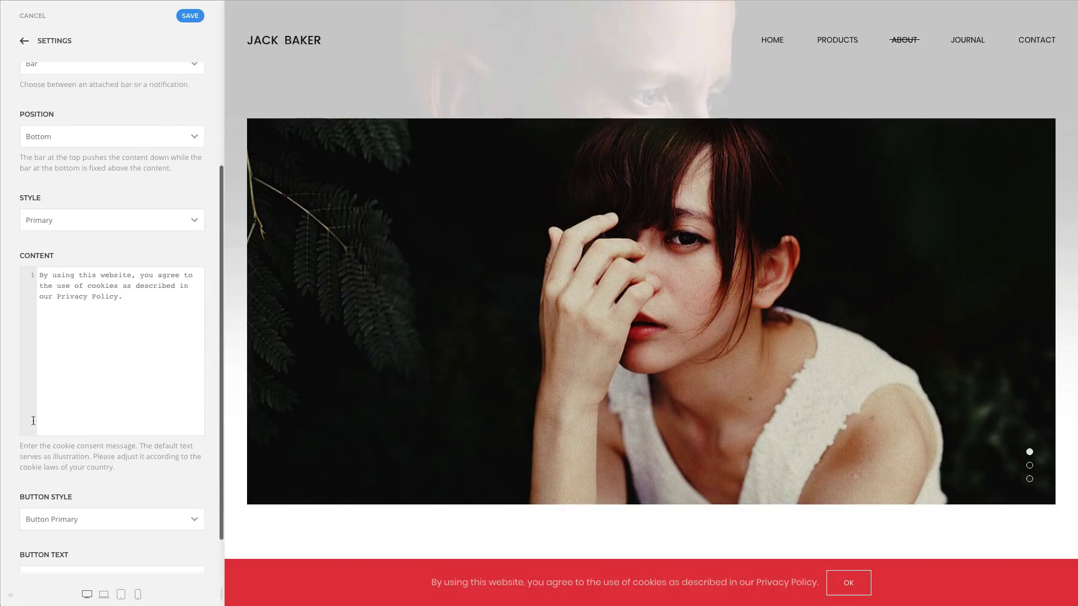
scroll(33, 421, "up", 1)
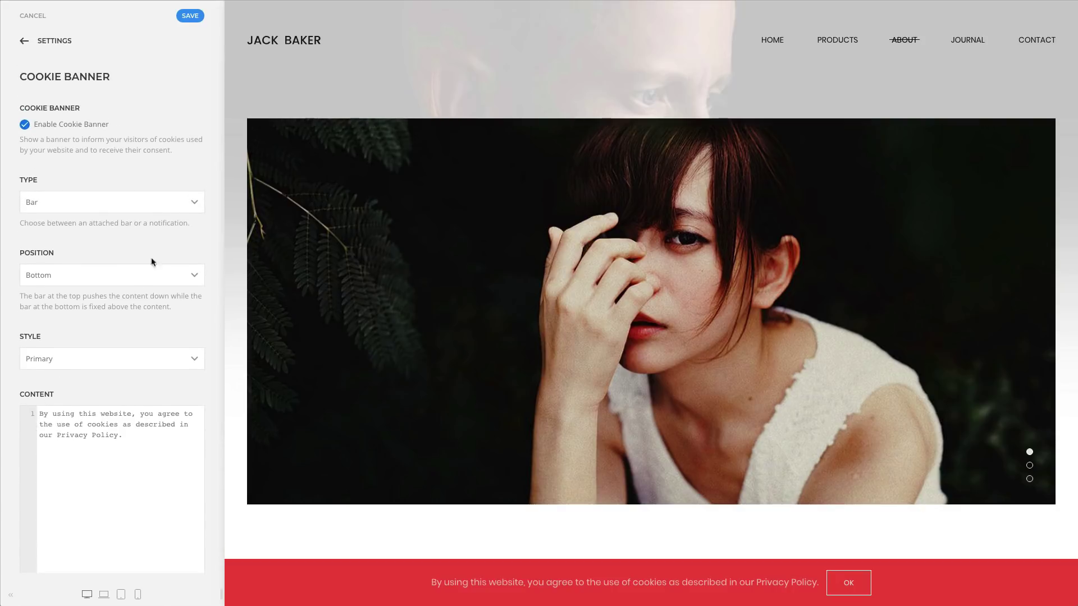
left_click(192, 206)
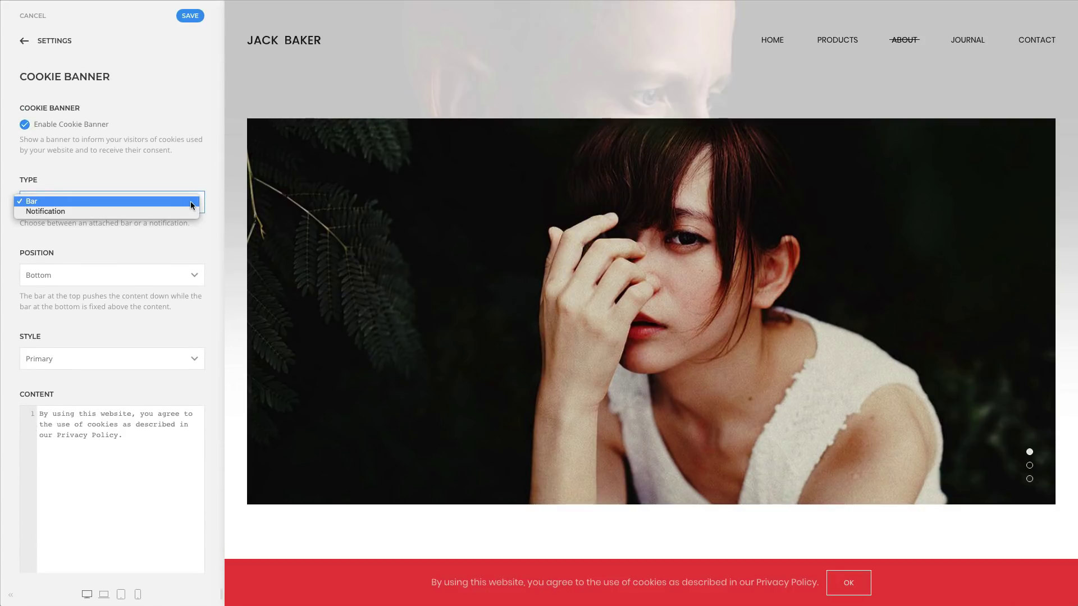
left_click(191, 212)
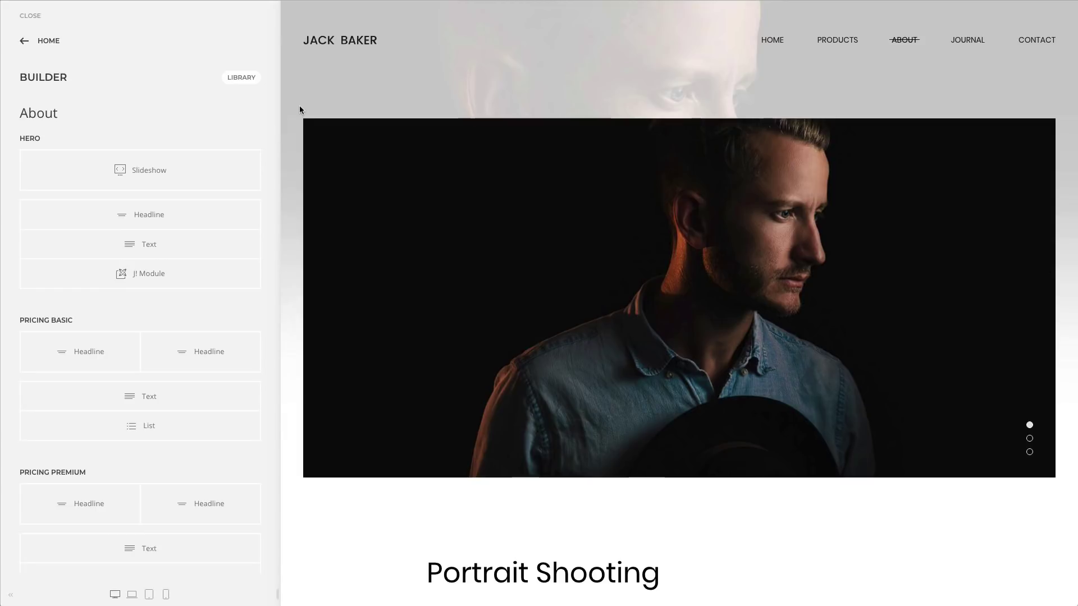
Insert the first Pro contact layout at the top of the About page, then reopen the library.
left_click(243, 80)
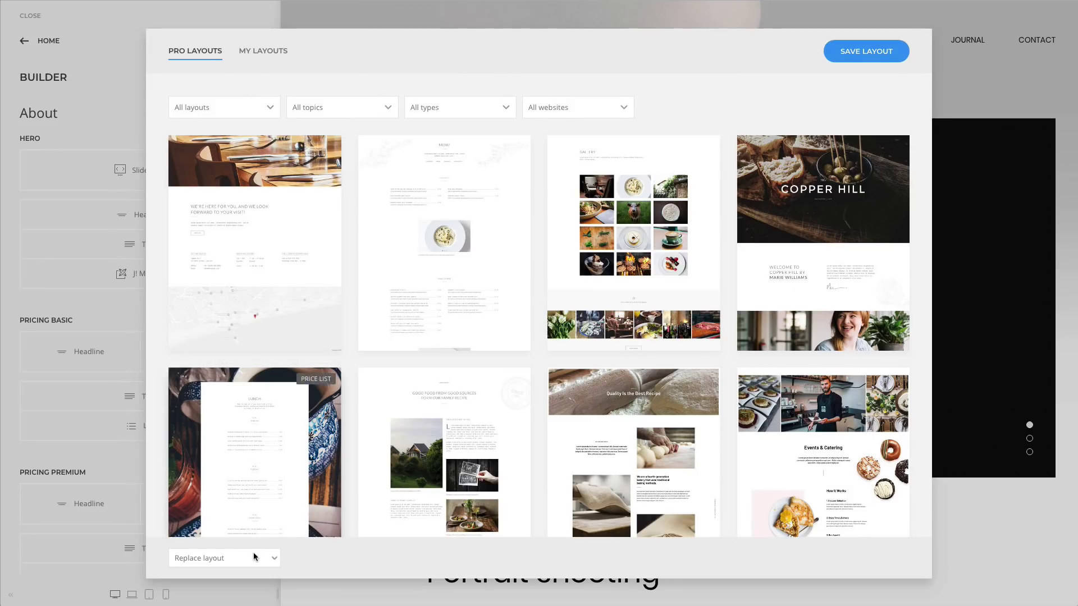
left_click(272, 560)
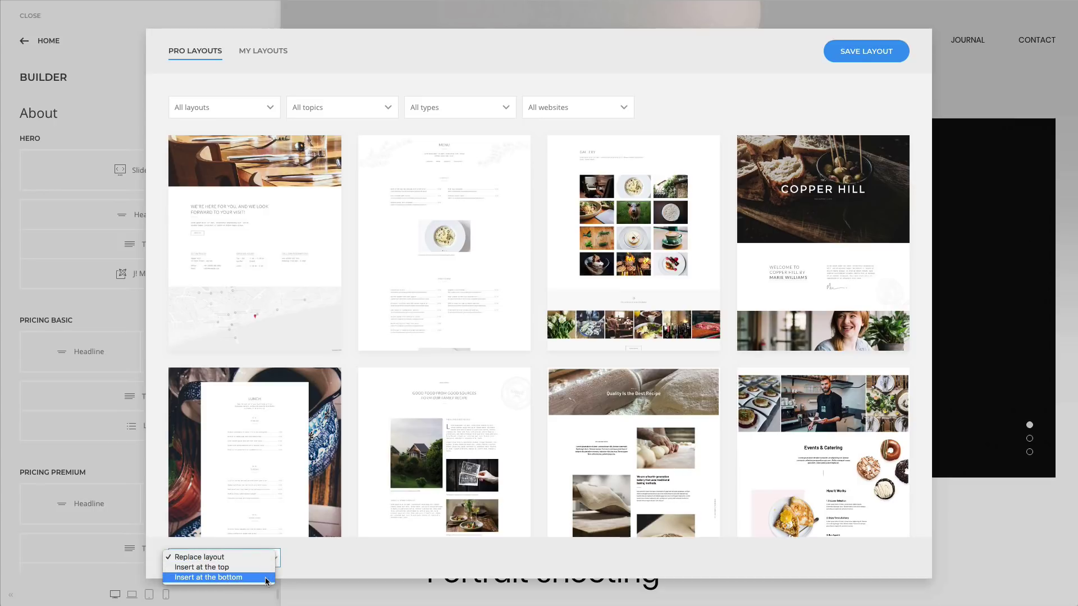
left_click(266, 568)
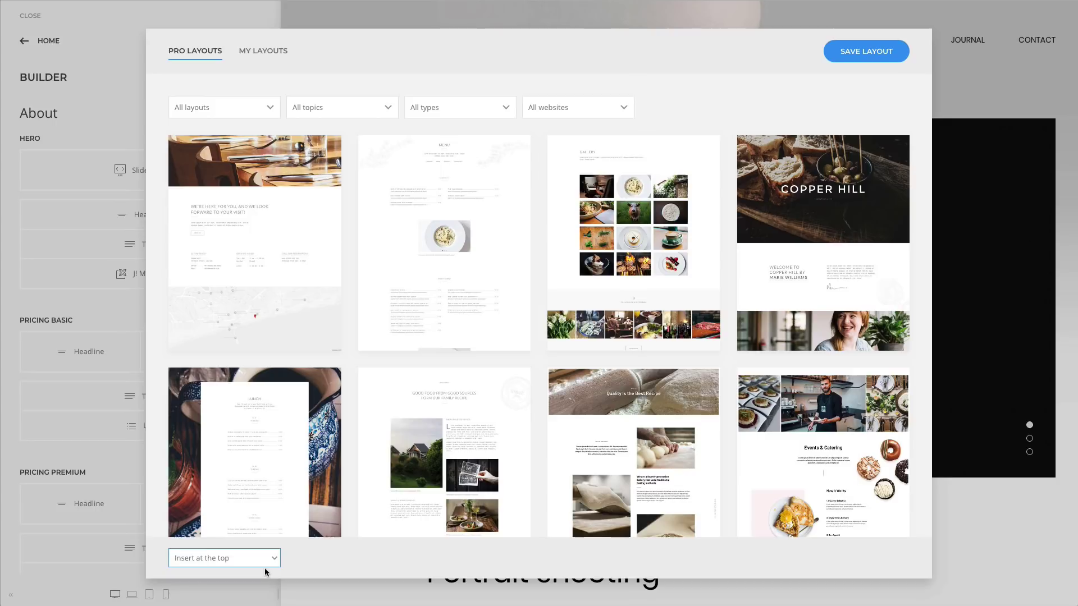
left_click(269, 314)
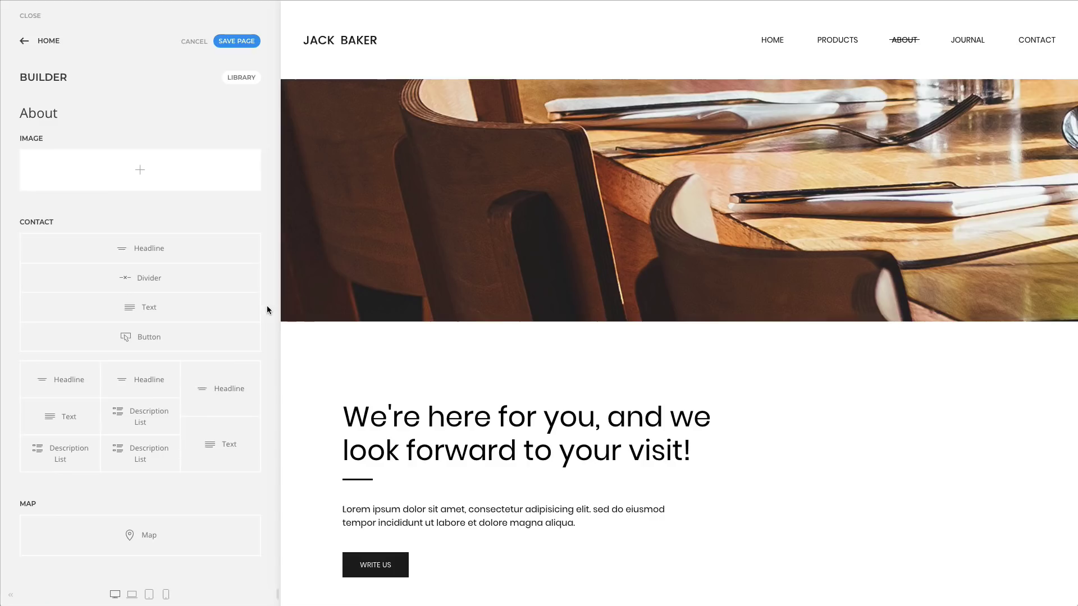
scroll(303, 309, "down", 15)
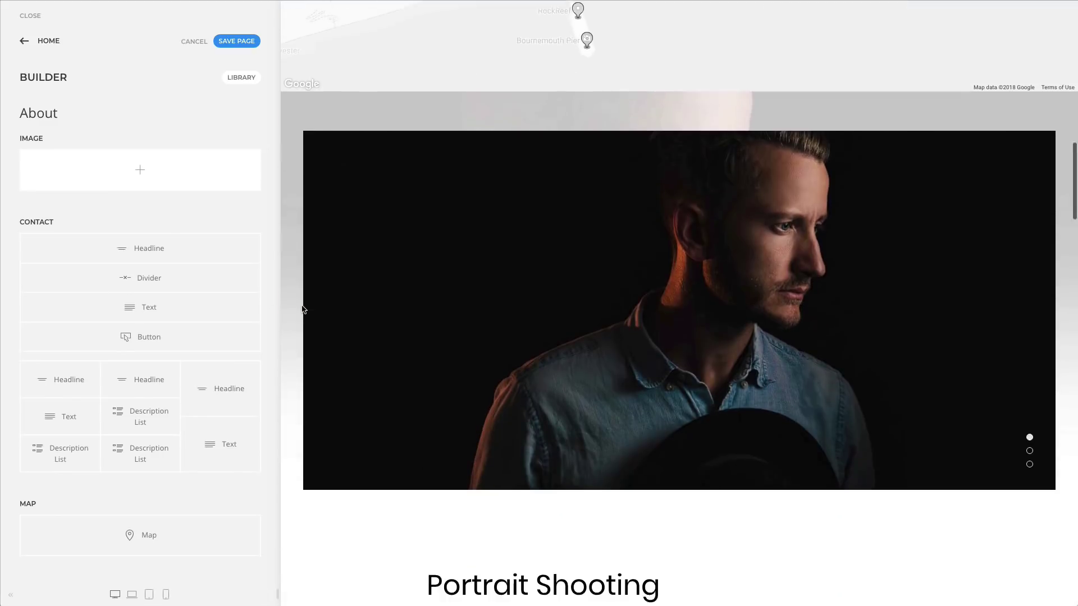
scroll(304, 309, "up", 5)
scroll(301, 309, "up", 10)
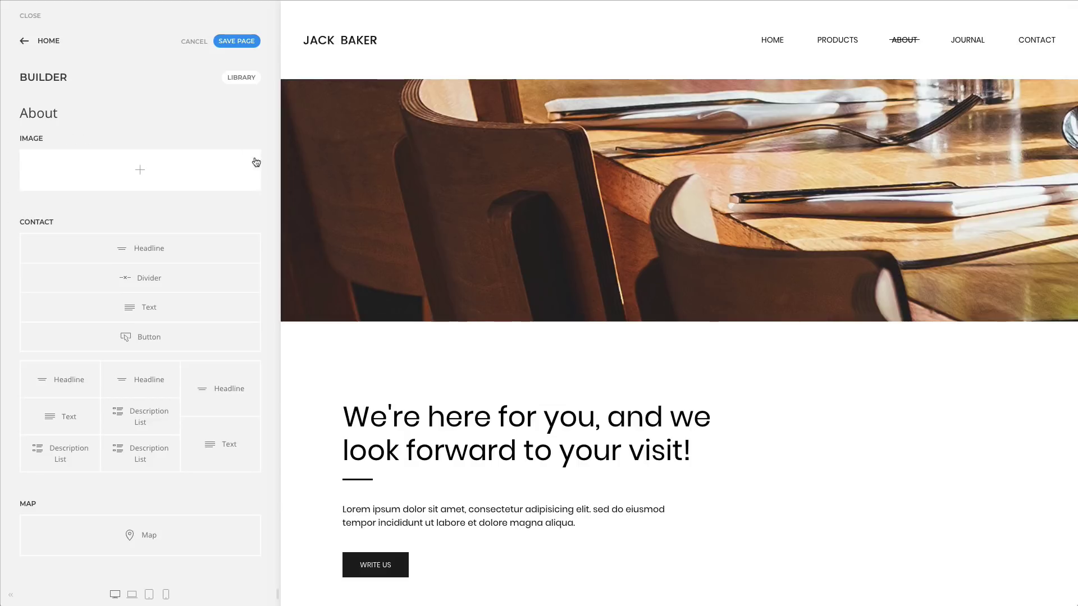
left_click(234, 84)
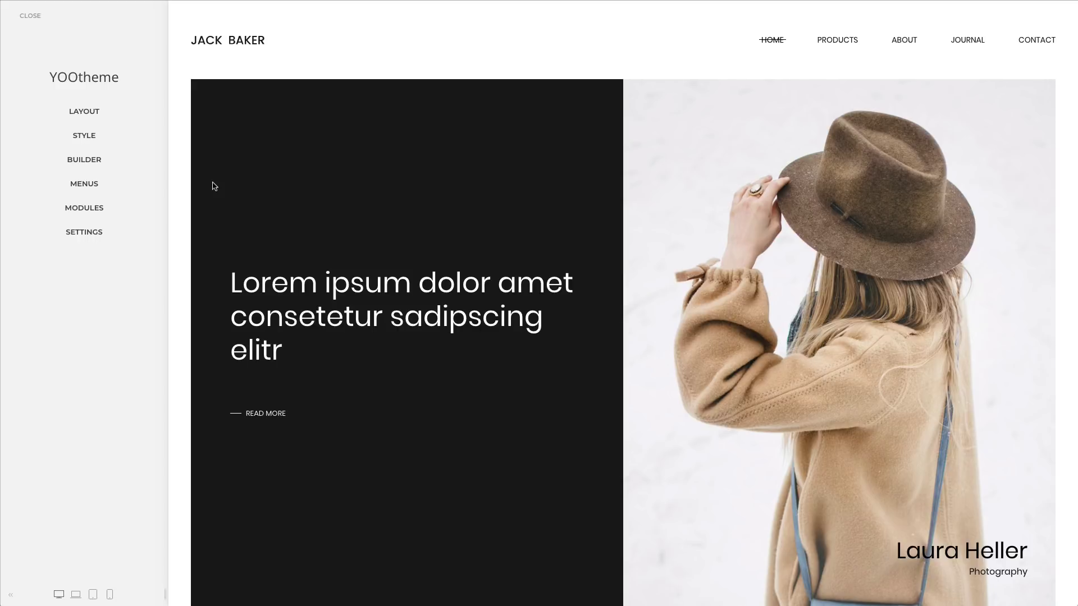
Open the second Hero custom module from the Modules list for editing.
left_click(126, 211)
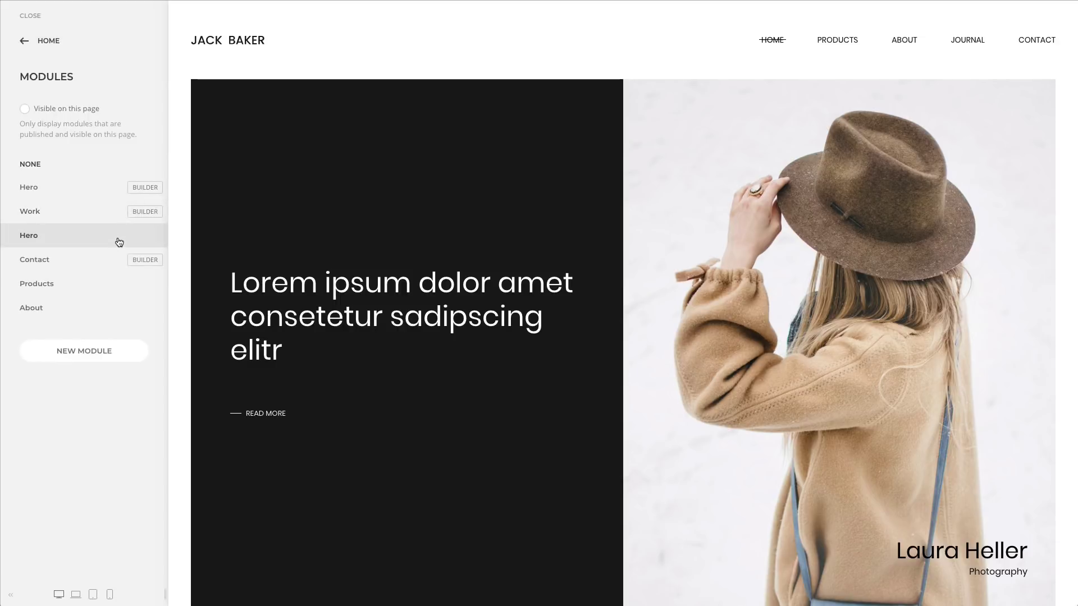
left_click(117, 237)
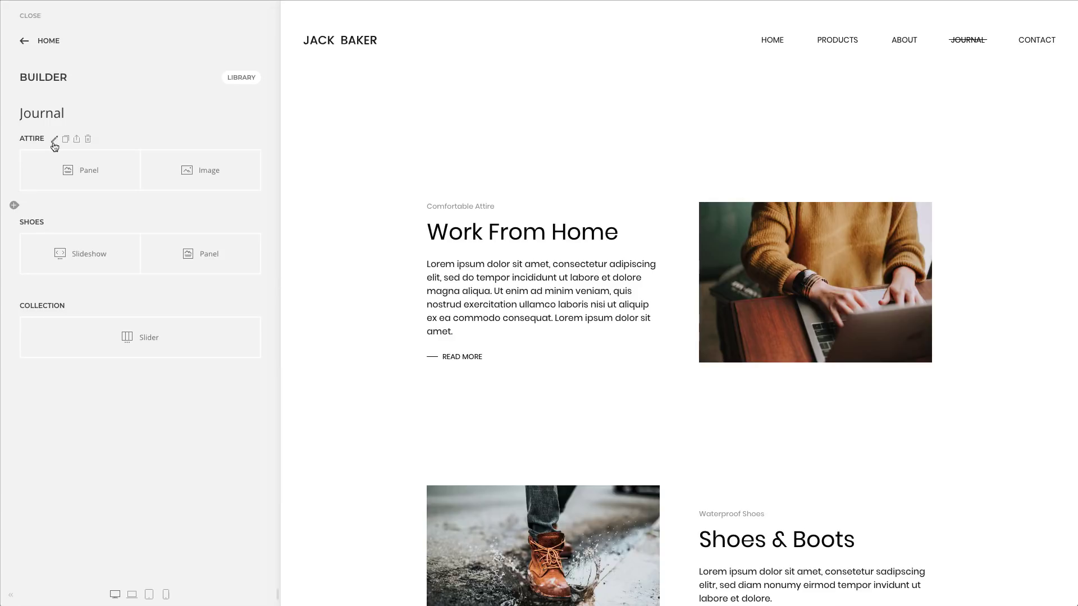
Set the Attire section's Expand One Side option to To right.
left_click(54, 141)
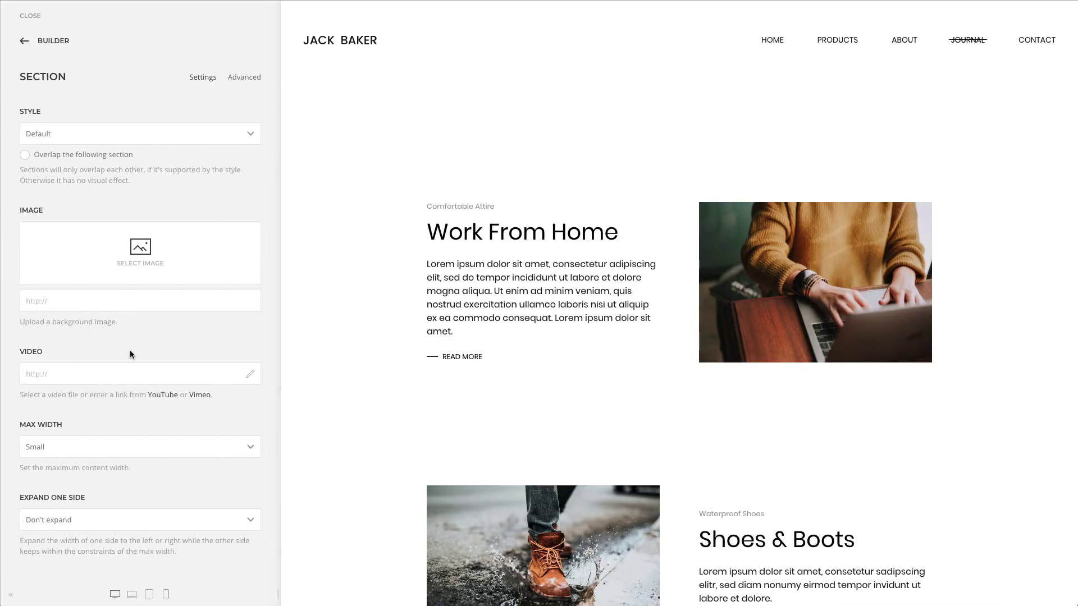
left_click(150, 518)
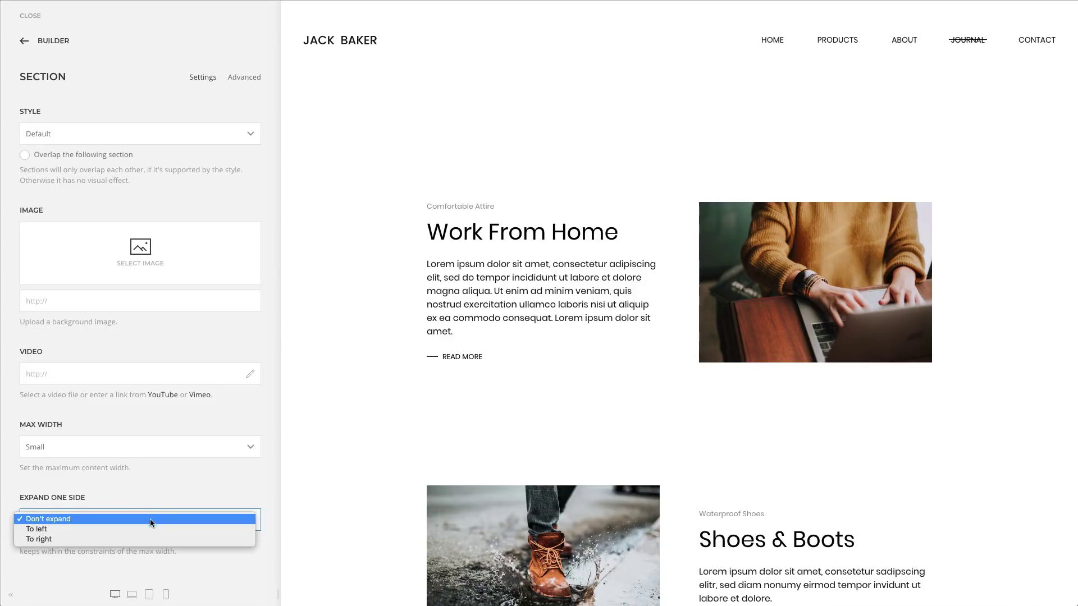
left_click(151, 539)
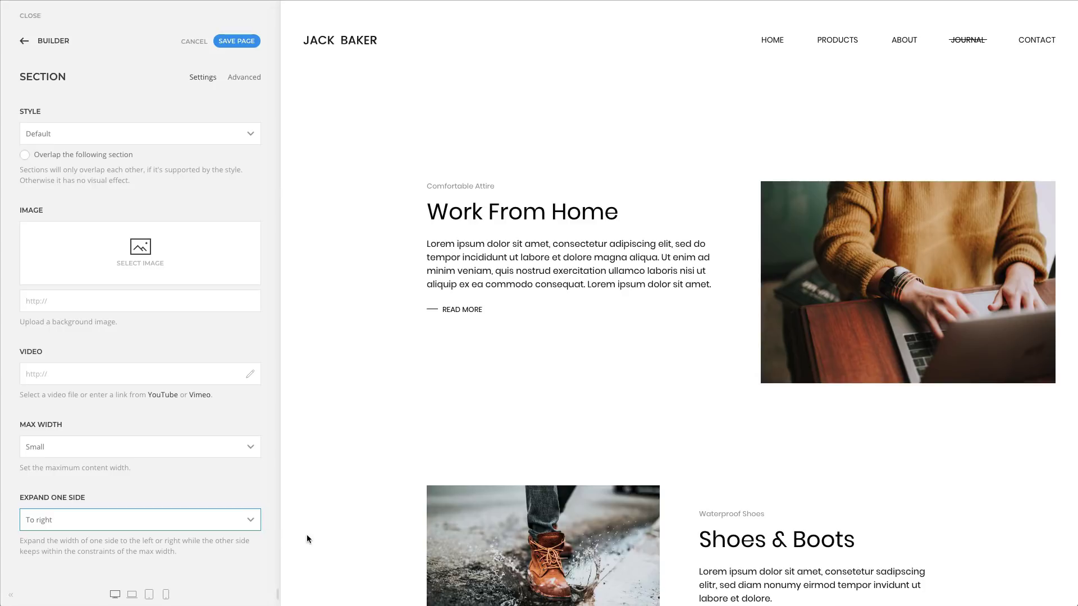
scroll(305, 535, "down", 3)
scroll(305, 535, "down", 5)
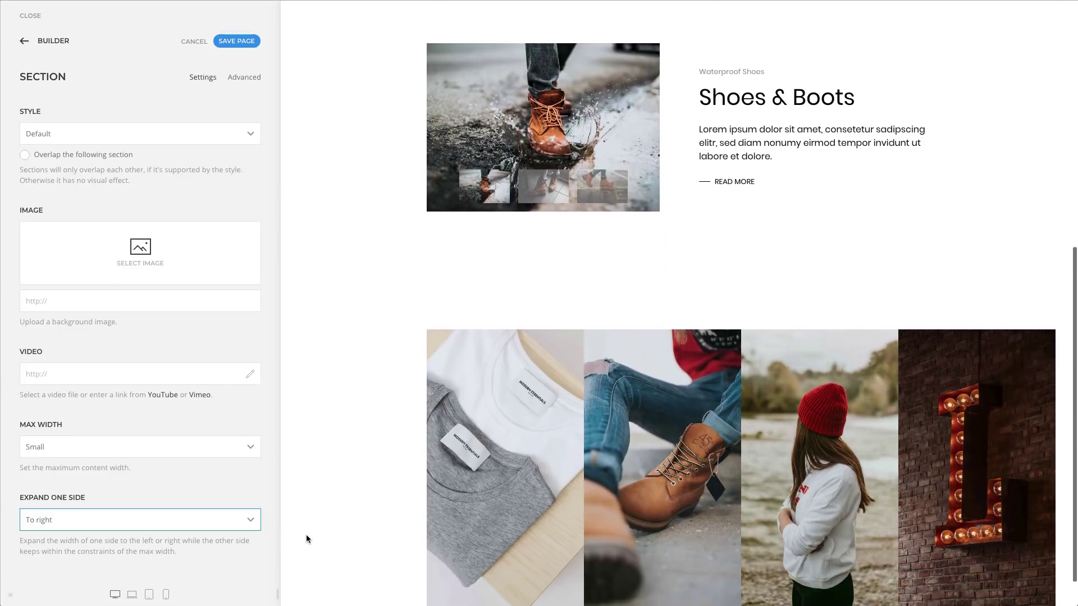
Enable 'Remove left or right padding' on the Journal collection slider and drag it to test.
left_click(49, 41)
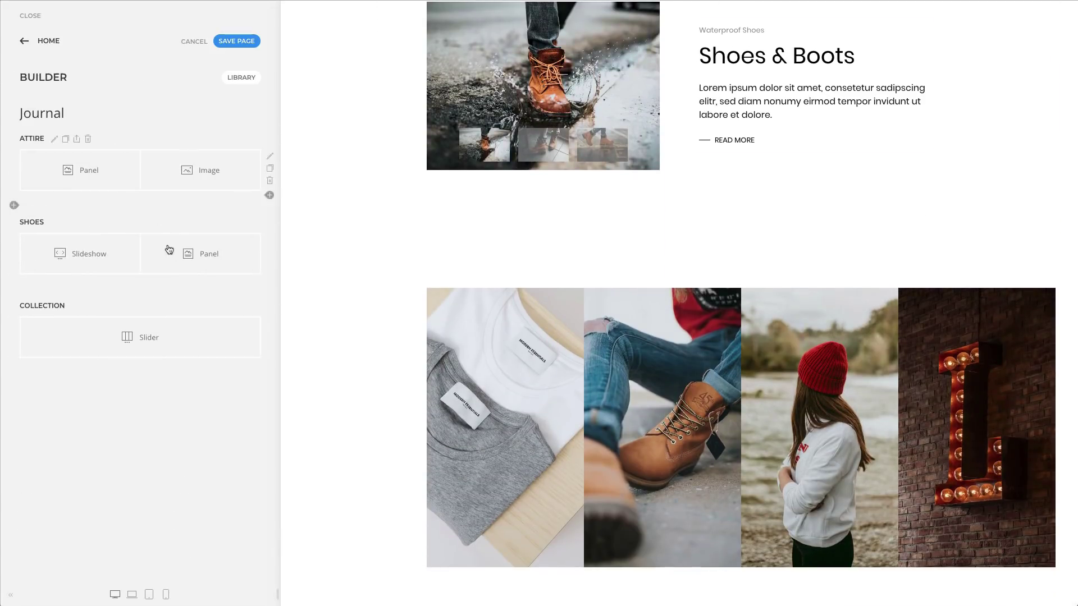
left_click(199, 331)
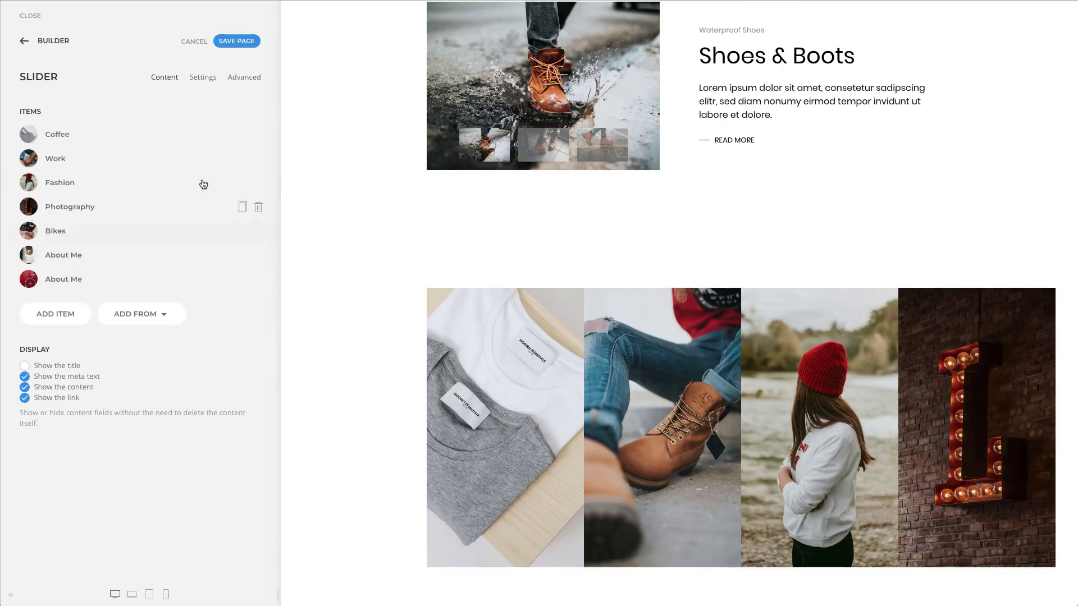
left_click(203, 81)
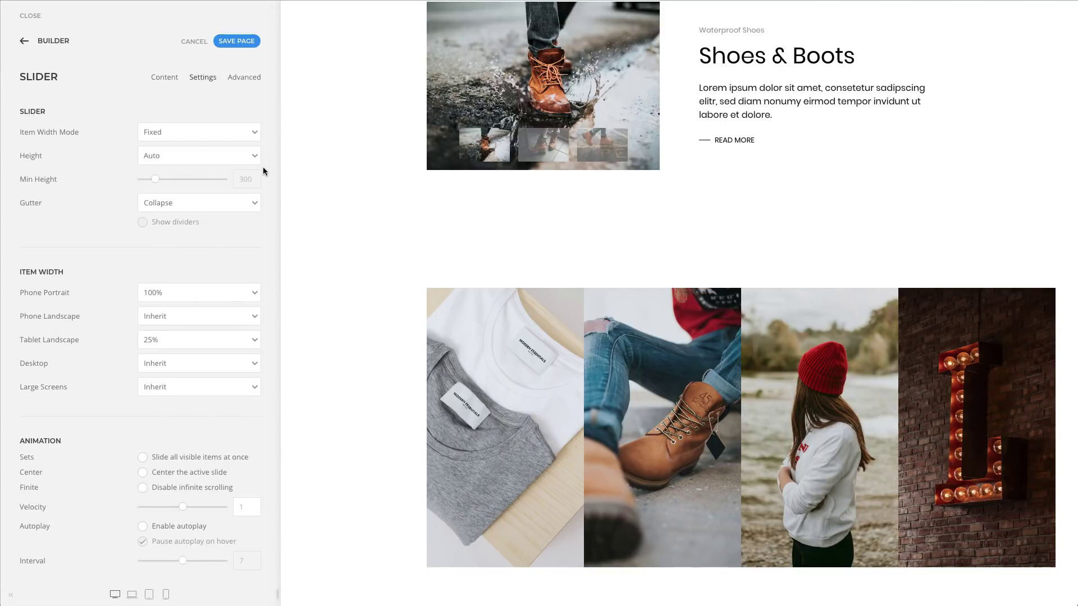
scroll(263, 167, "down", 15)
scroll(263, 167, "down", 6)
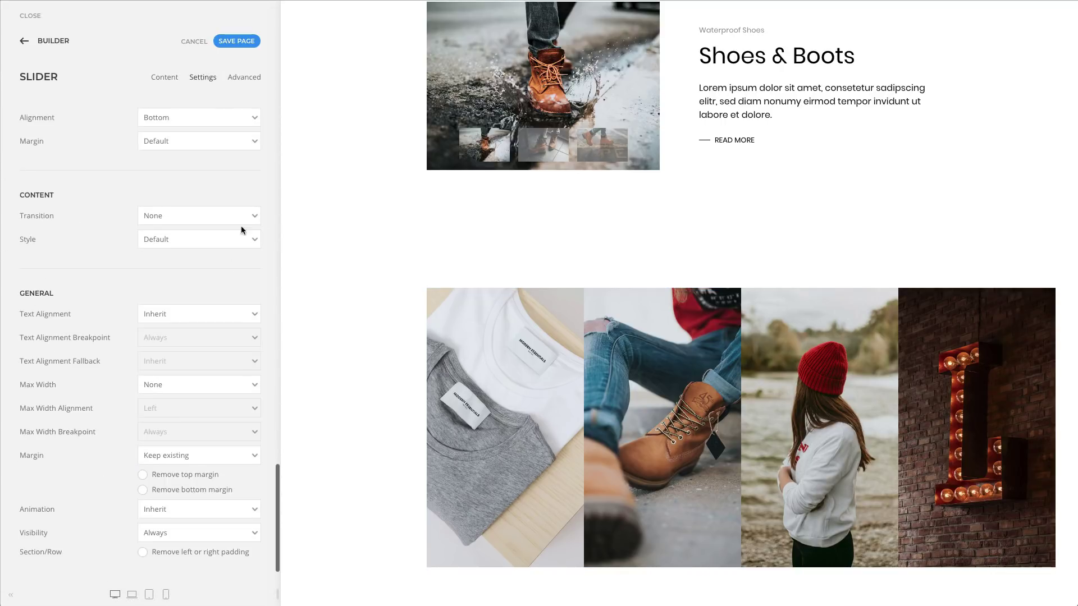
left_click(143, 553)
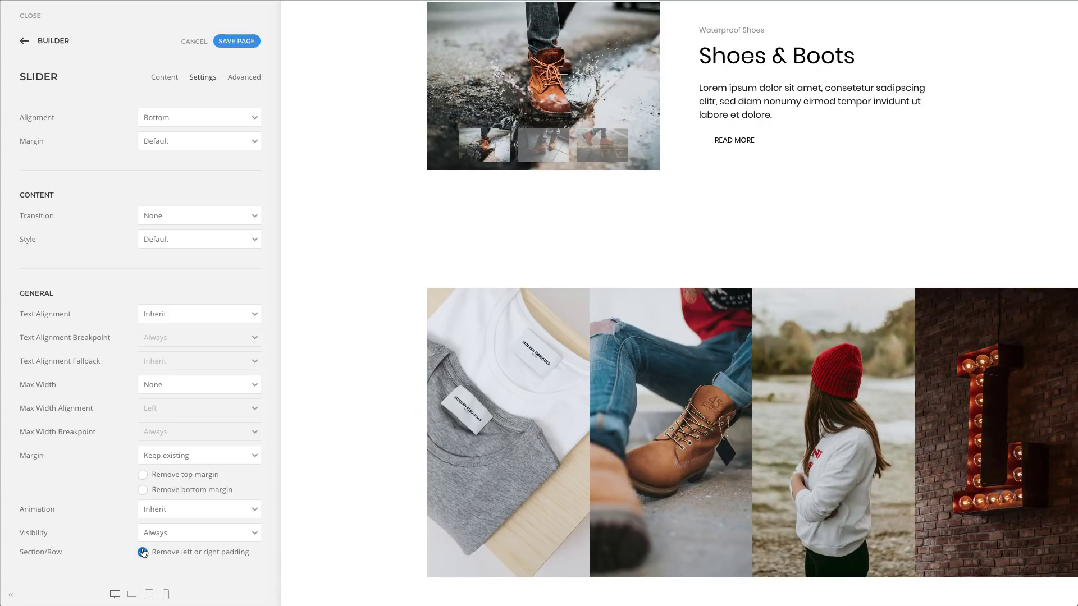
left_click_drag(886, 501, 683, 502)
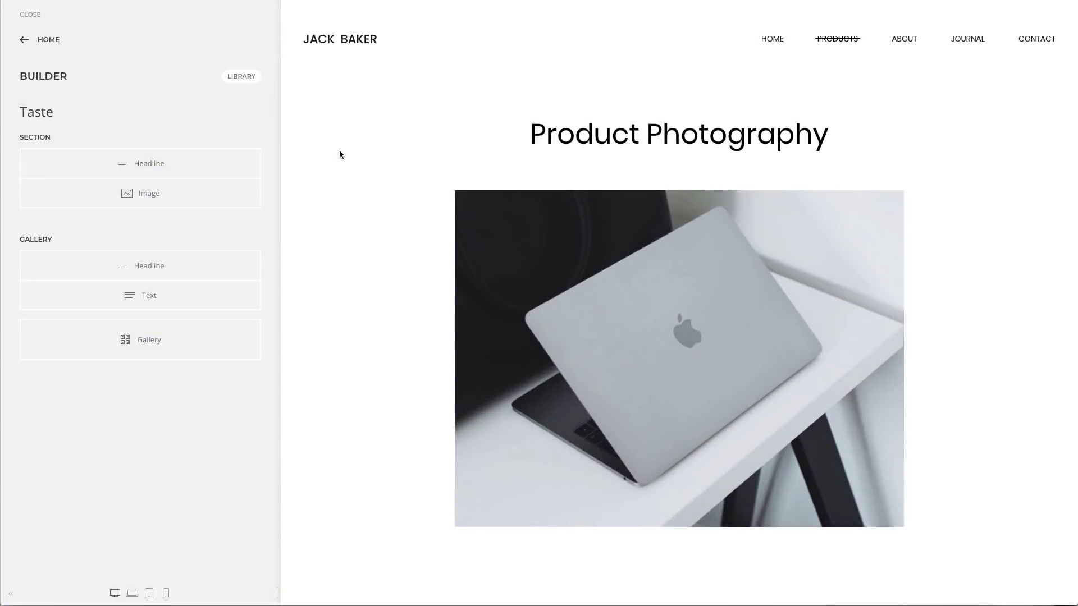
Try the laptop image's Box Decoration as Default, then Primary, ending on Secondary.
left_click(215, 192)
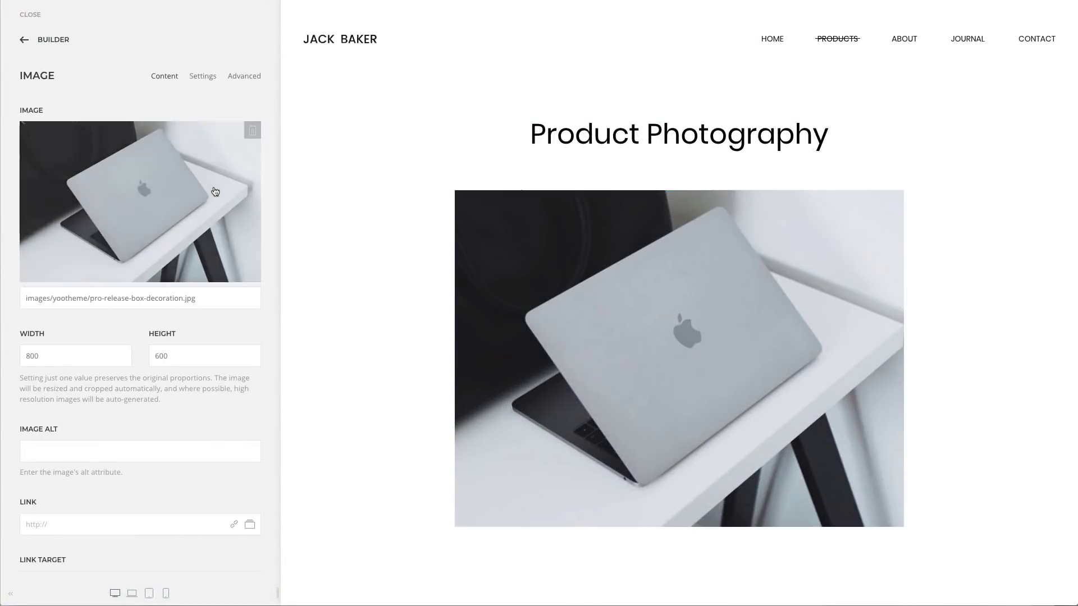
left_click(215, 82)
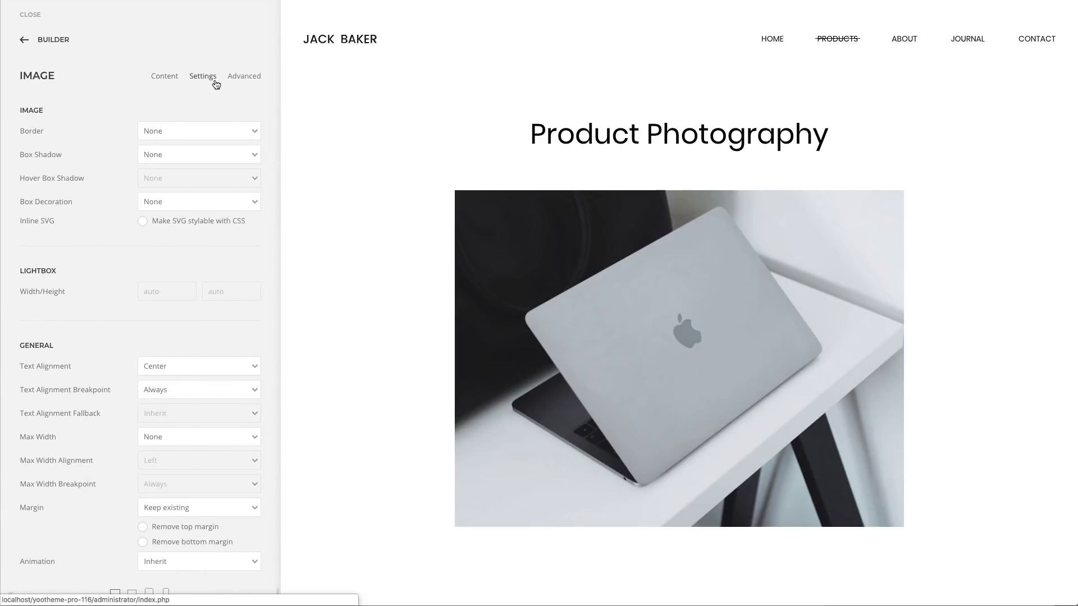
left_click(211, 204)
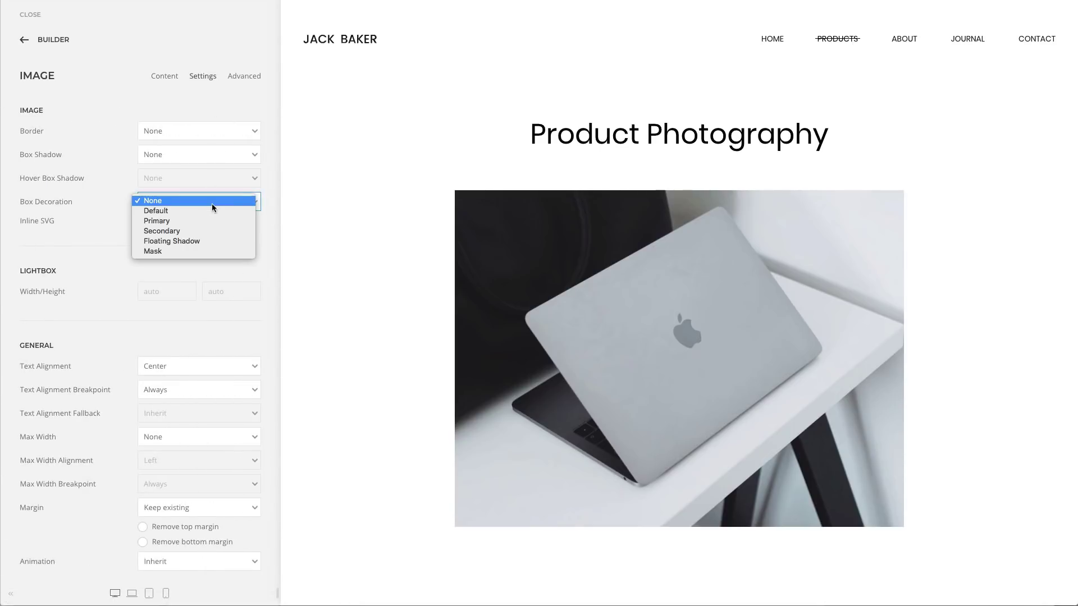
left_click(211, 212)
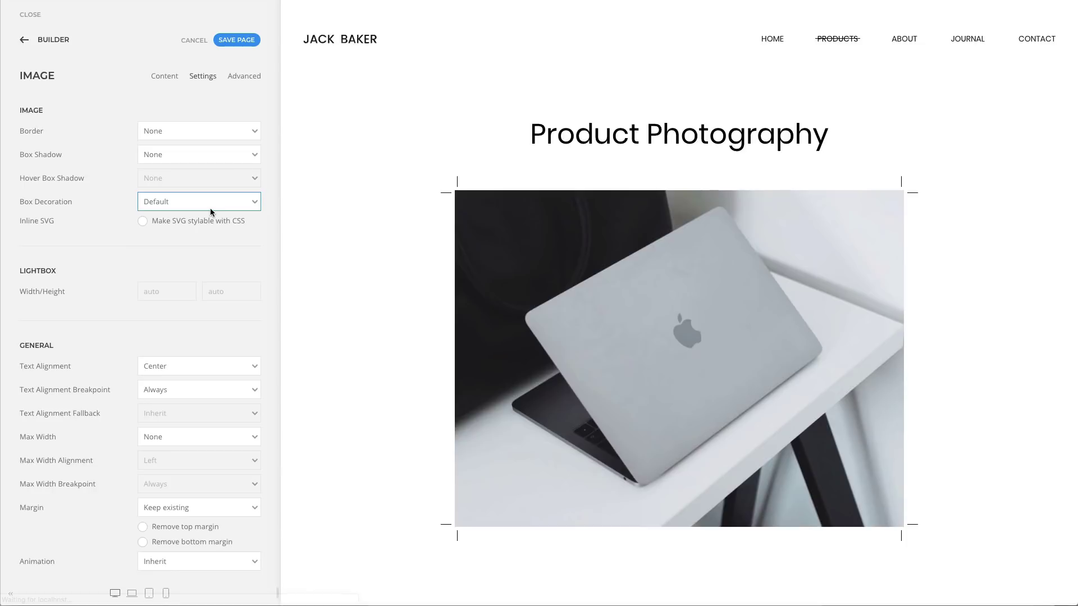
left_click(211, 205)
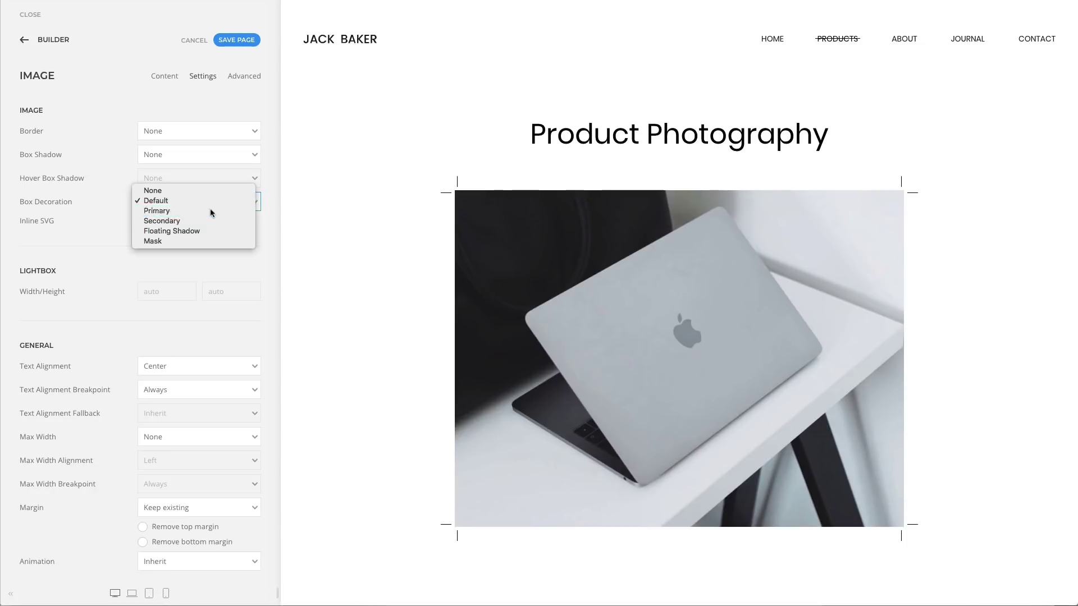
left_click(210, 208)
left_click(210, 200)
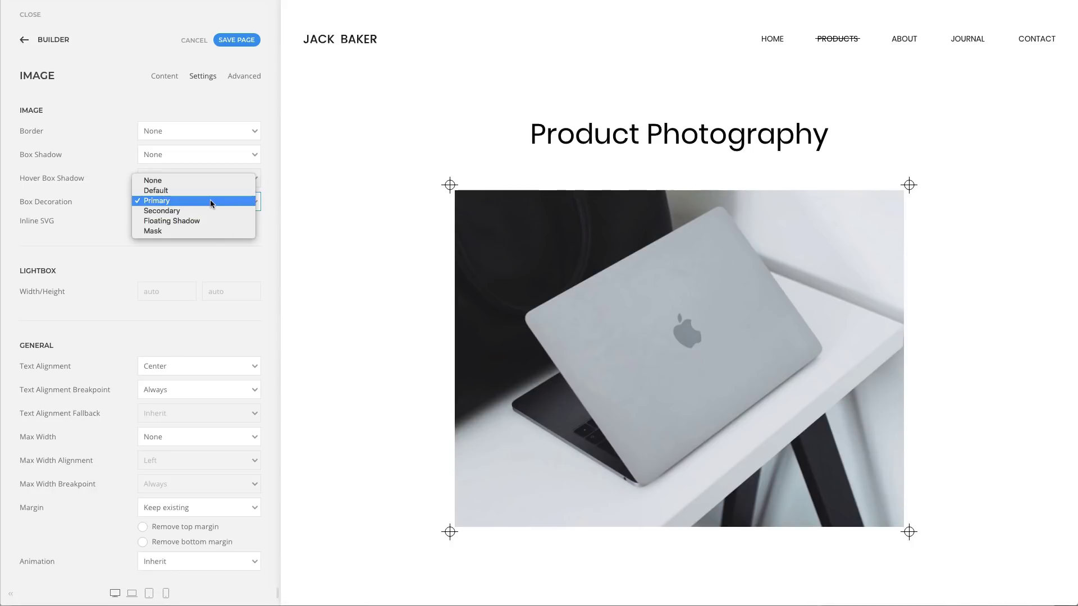
left_click(206, 211)
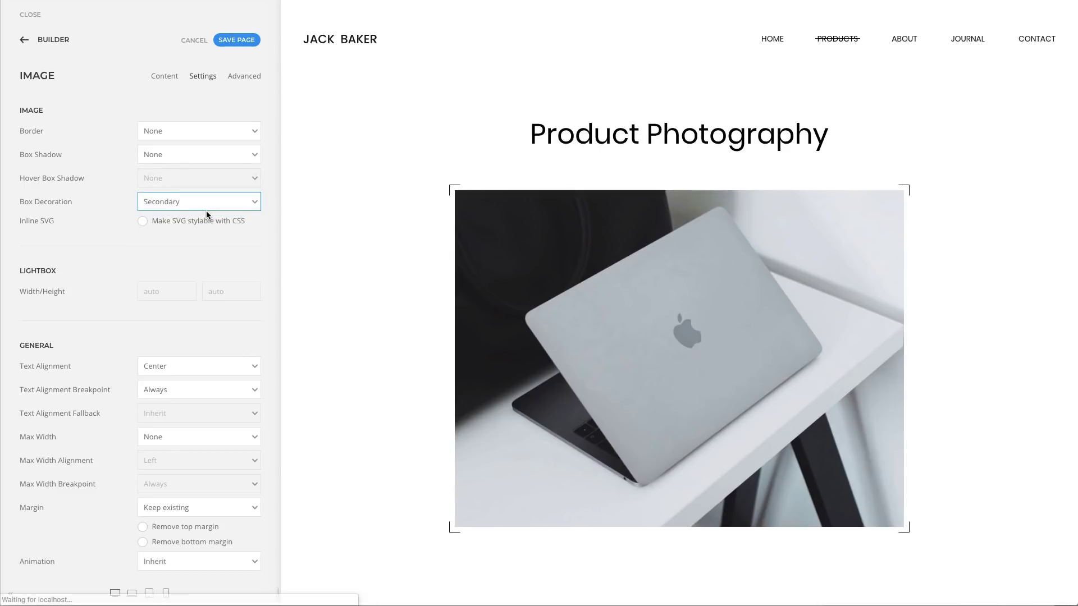
left_click(206, 202)
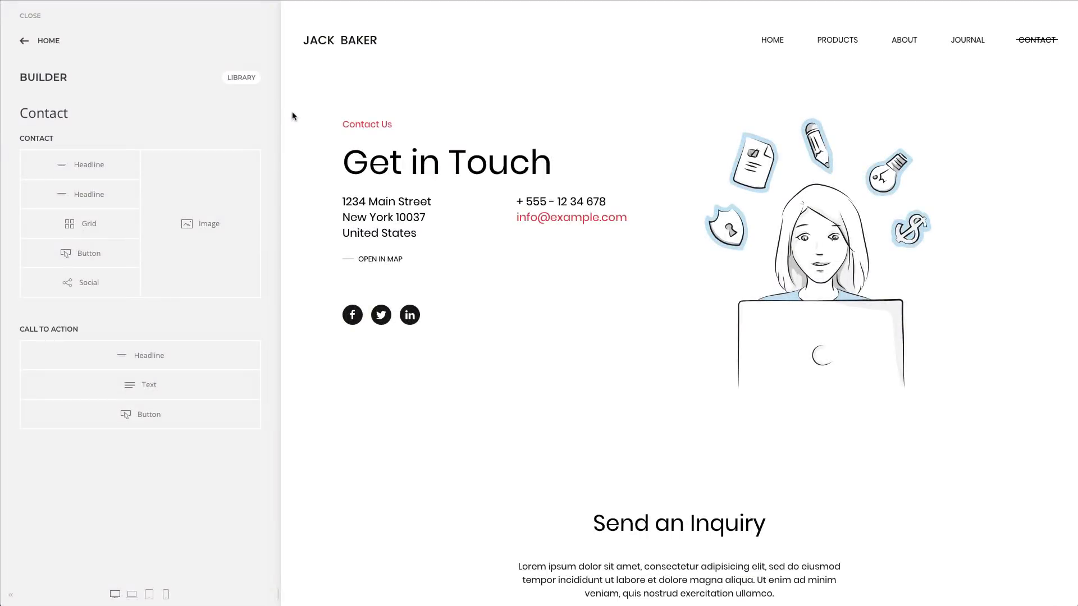
Enable Inline SVG 'Make SVG stylable with CSS' on the Get in Touch illustration.
left_click(202, 197)
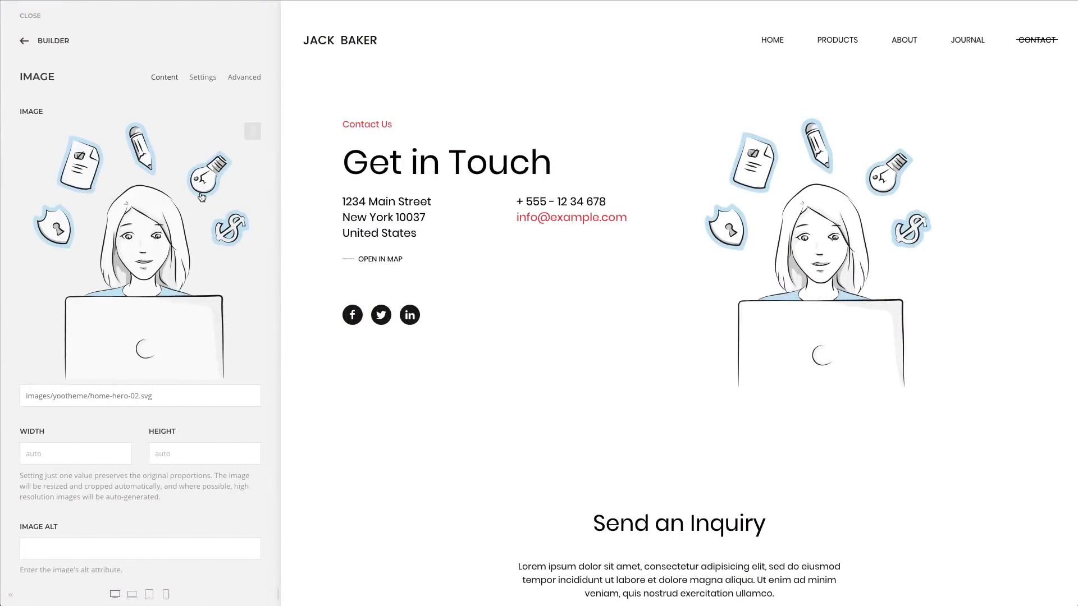
left_click(204, 82)
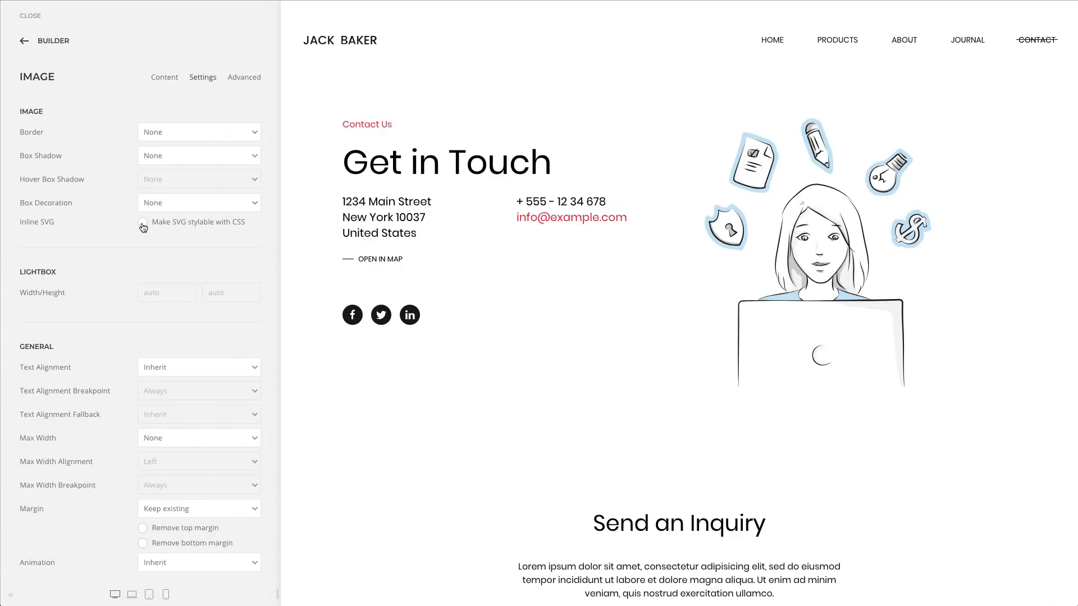
left_click(143, 226)
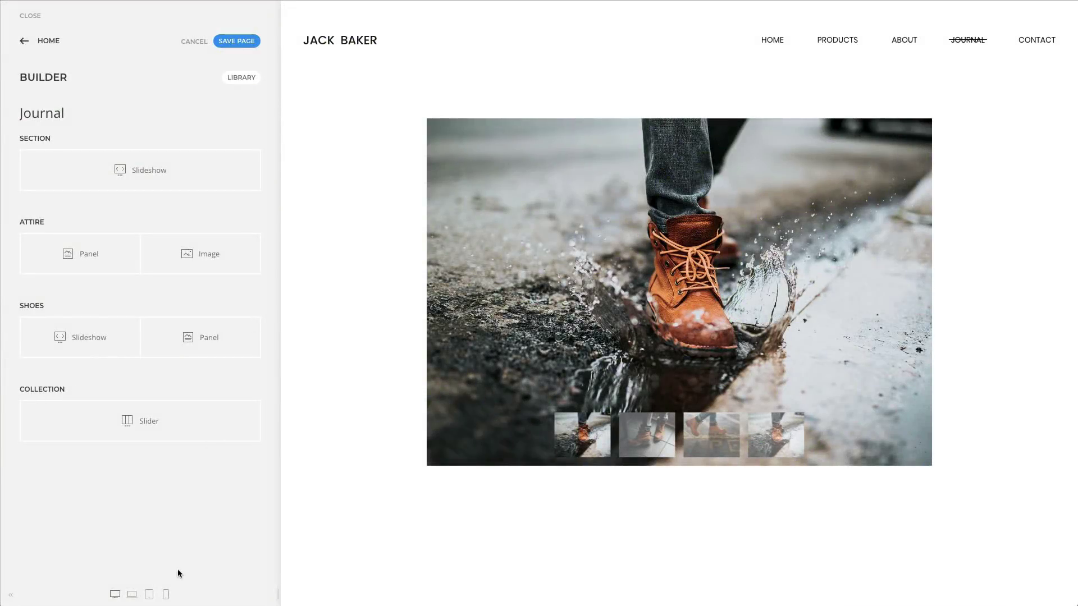
In the phone preview, enable Thumbnav Wrap 'Don't wrap into multiple lines' on the Journal slideshow.
left_click(167, 597)
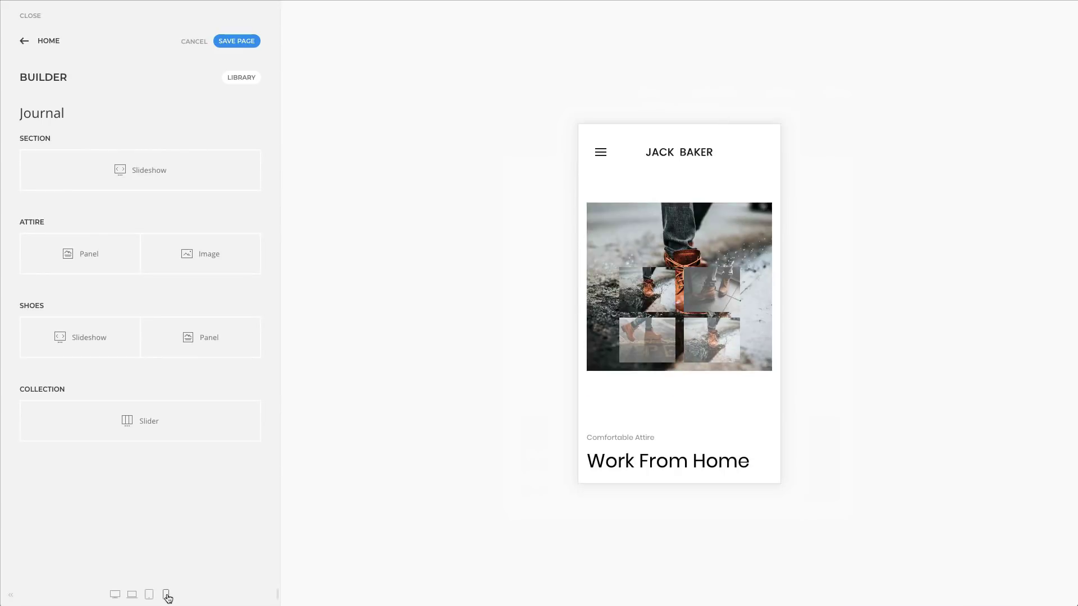
left_click(166, 178)
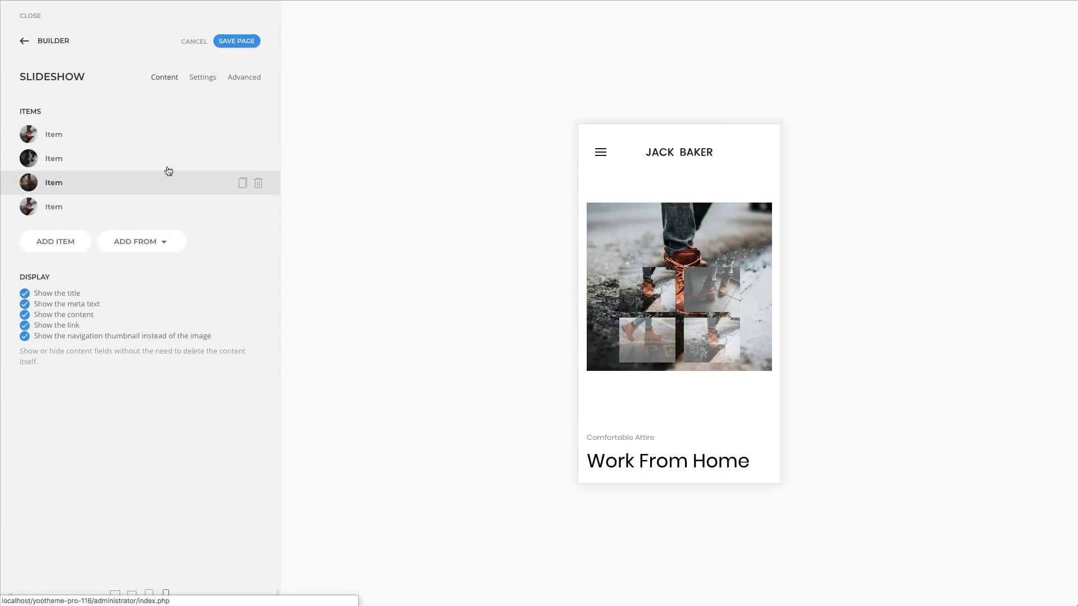
left_click(196, 83)
scroll(270, 160, "down", 7)
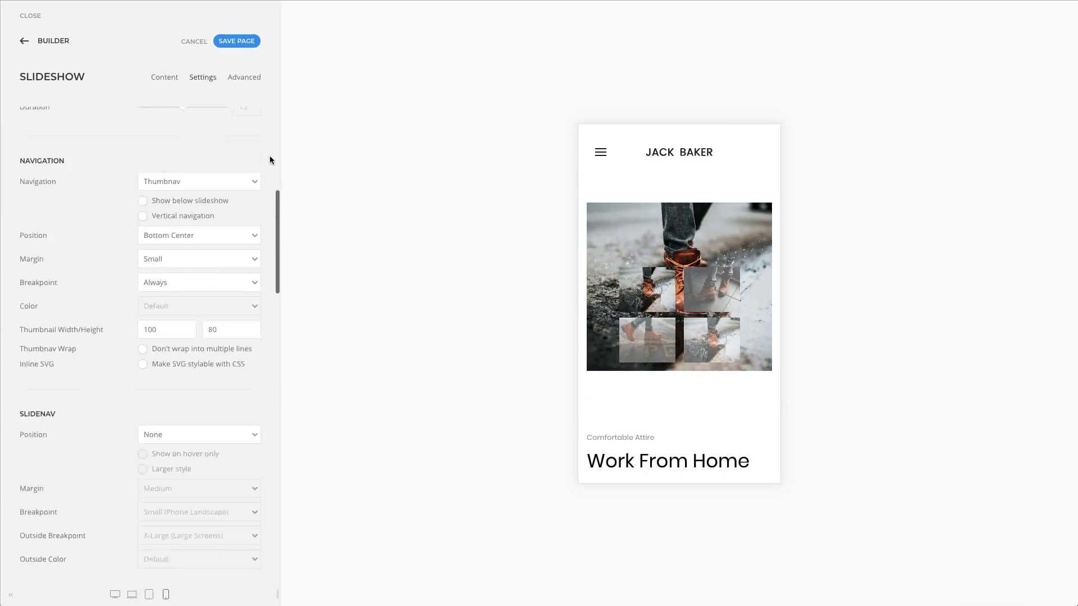
scroll(270, 161, "down", 2)
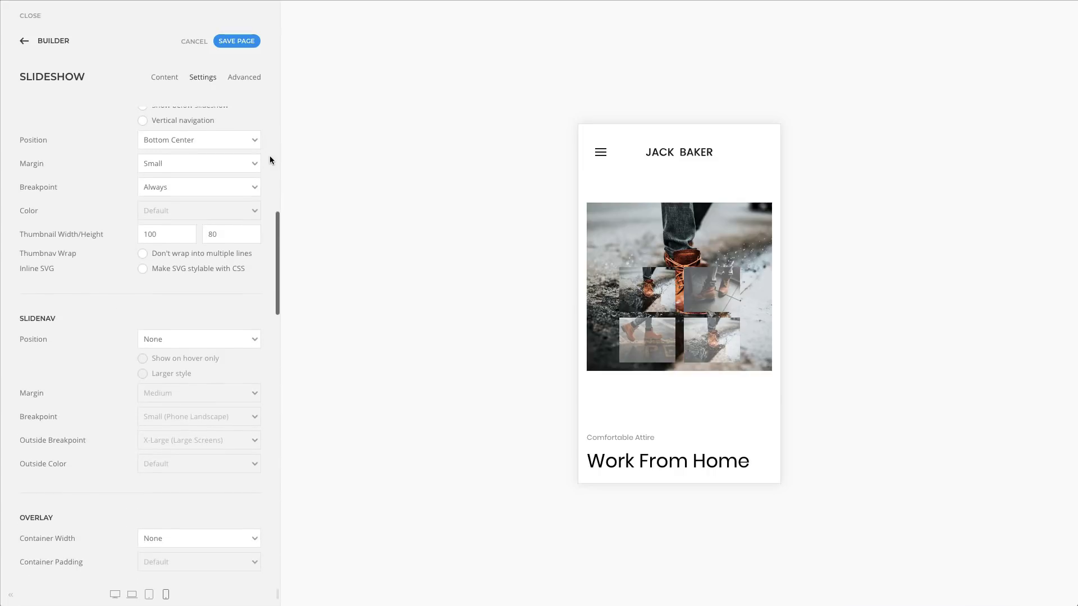
left_click(143, 255)
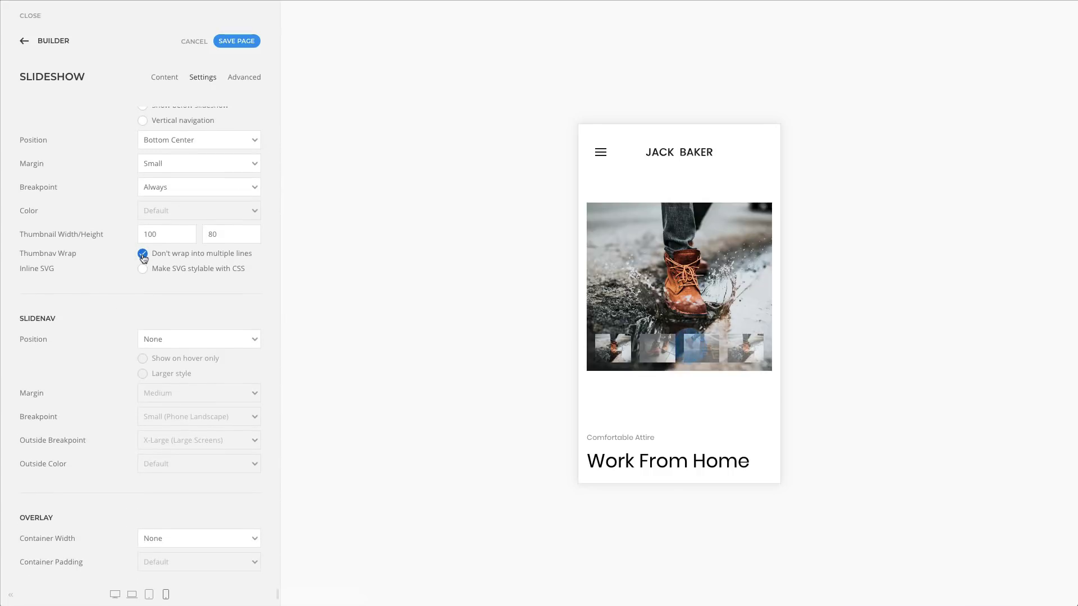